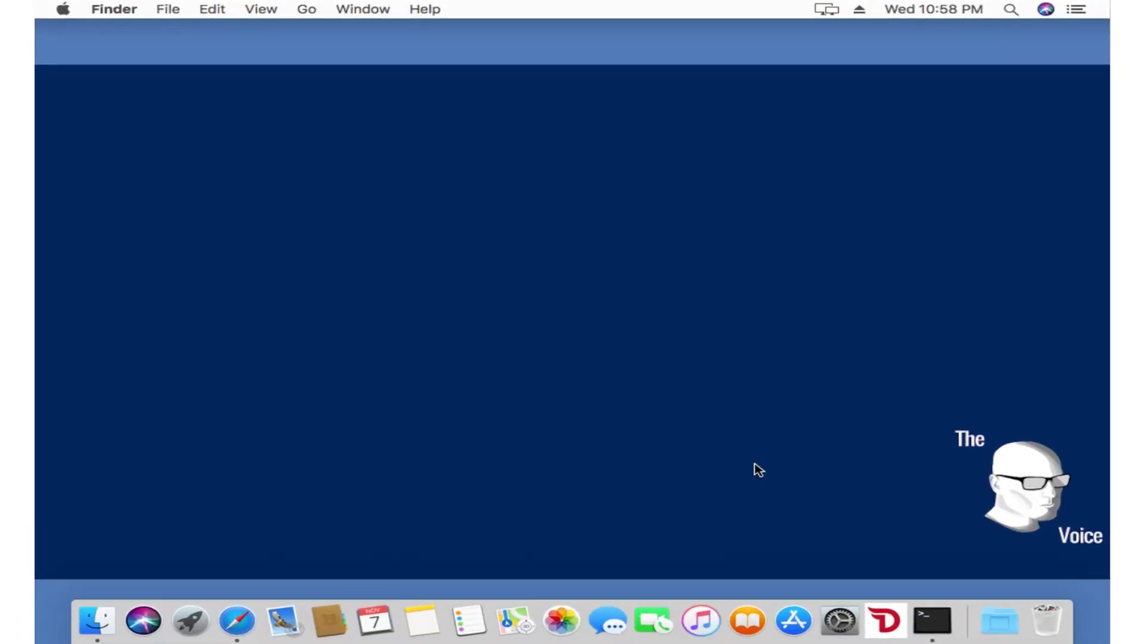
Step: Launch Divi Desktop from its Dock icon
{"action": "left_click", "coordinate": [889, 623]}
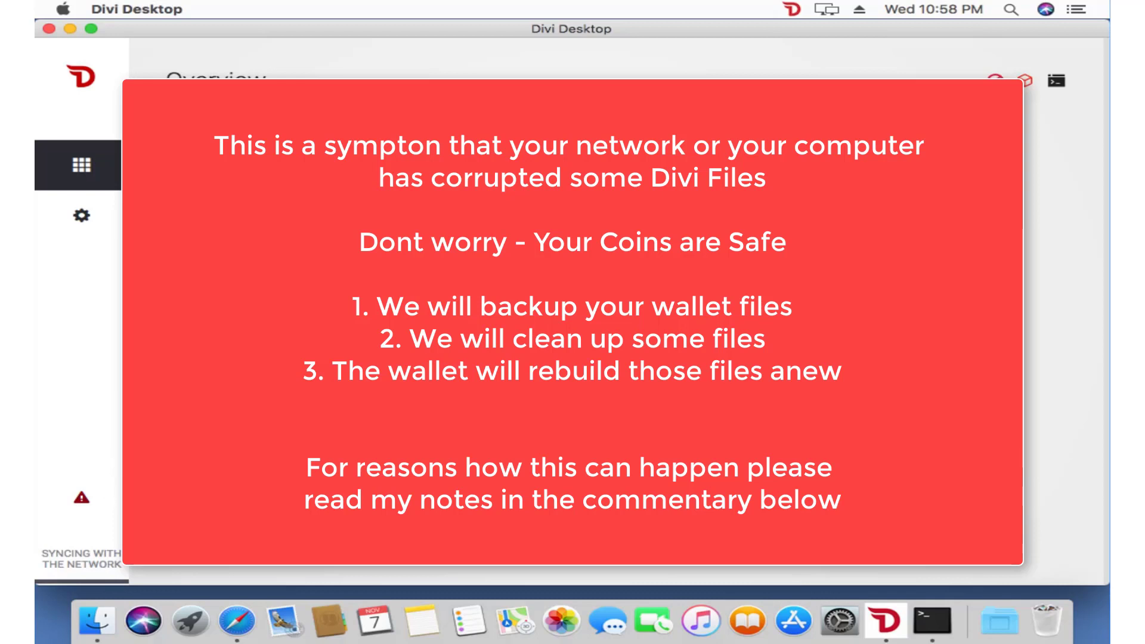
Step: Close the Divi Desktop window and choose Exit to quit the wallet entirely
{"action": "left_click", "coordinate": [48, 30]}
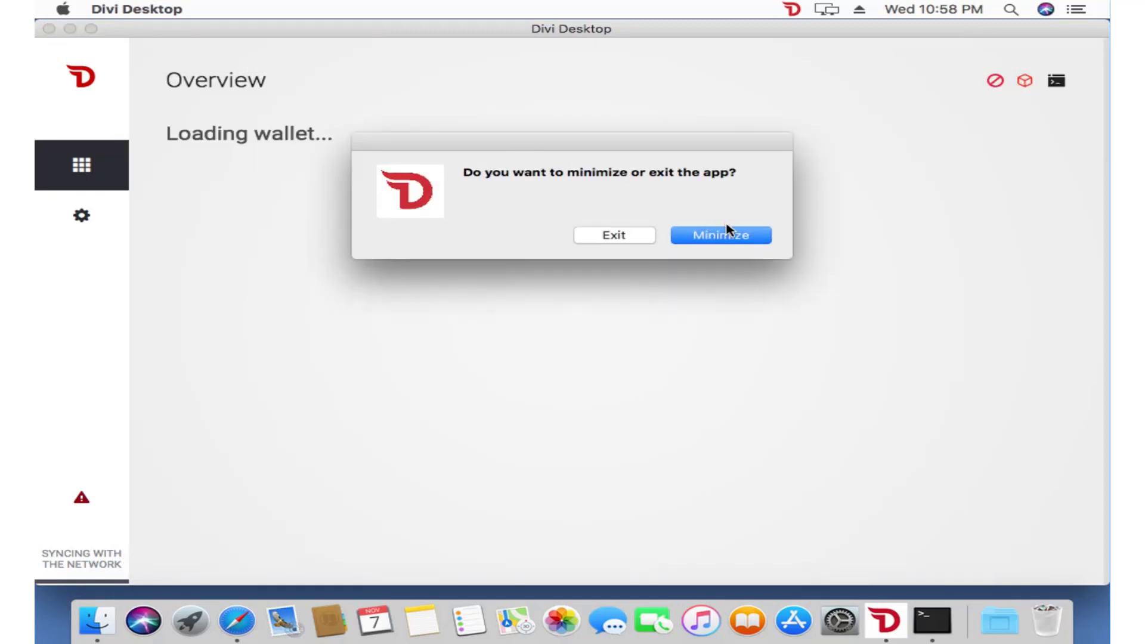
{"action": "left_click", "coordinate": [648, 237]}
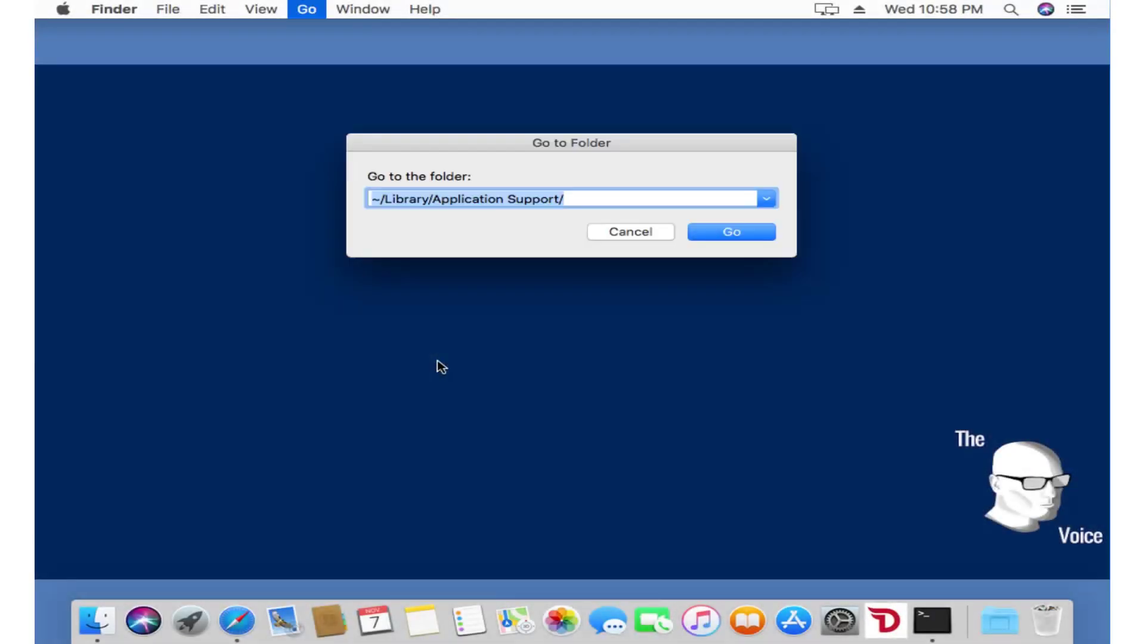
Step: Select the existing path in the Go to Folder field so it can be replaced
{"action": "left_click_drag", "start_coordinate": [595, 178], "coordinate": [50, 163]}
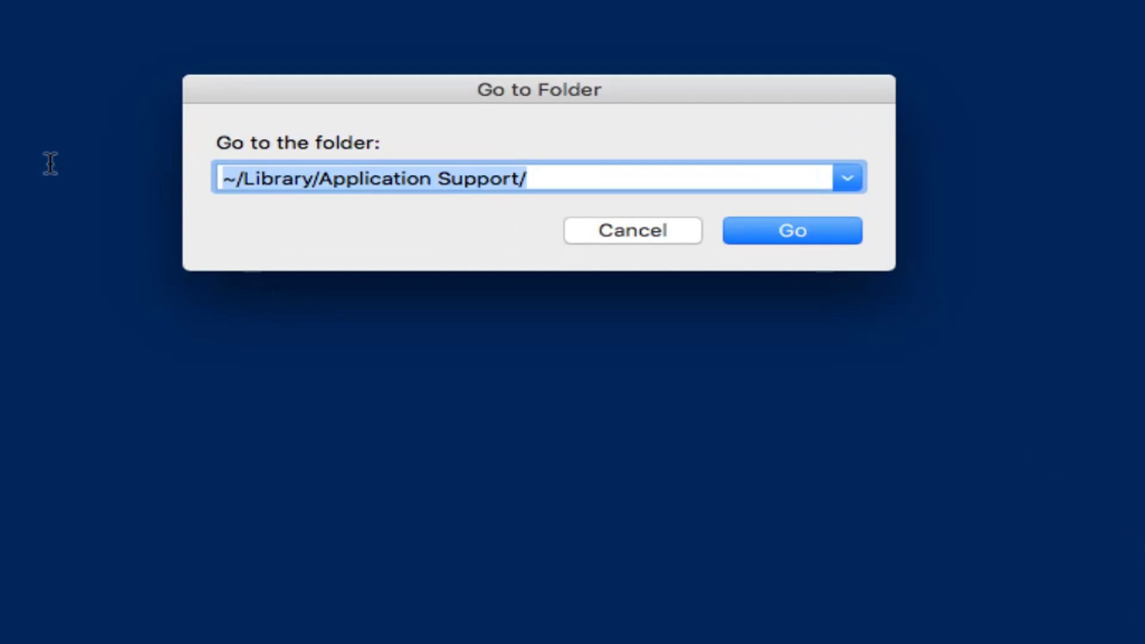
{"action": "type", "text": "~/"}
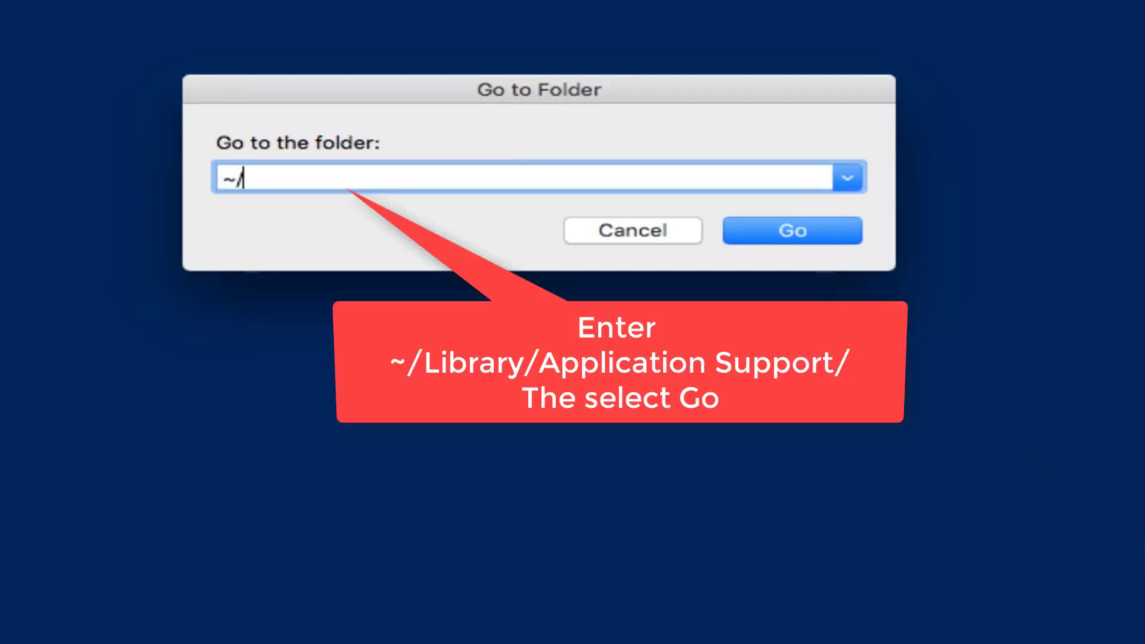
{"action": "type", "text": "Libra"}
{"action": "type", "text": "ry"}
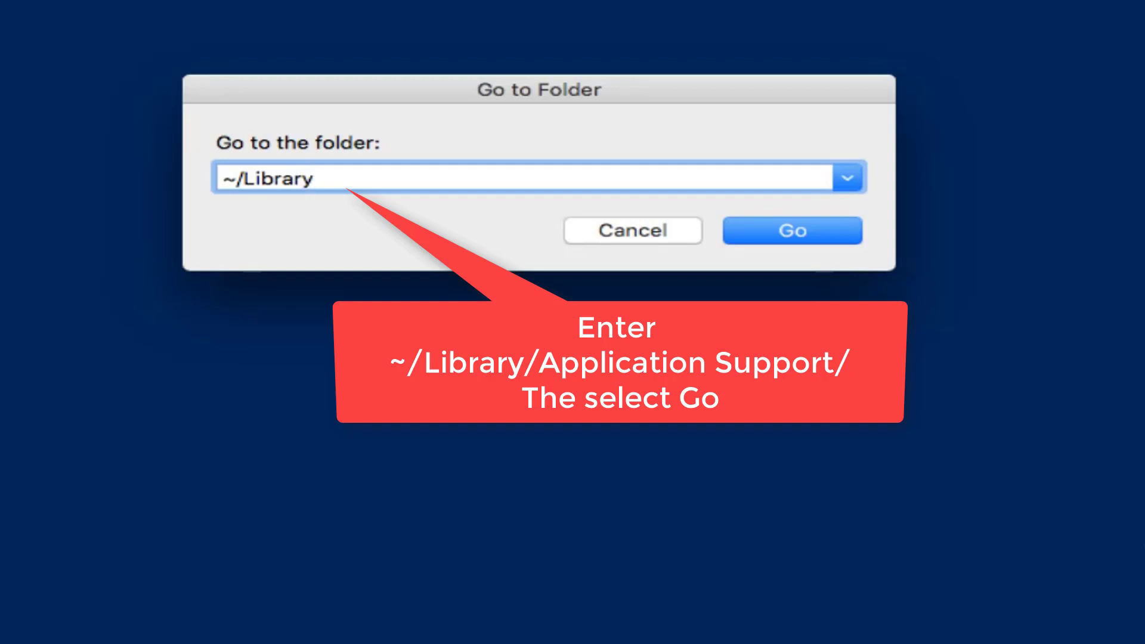
{"action": "type", "text": "/Ap"}
{"action": "type", "text": "plicati"}
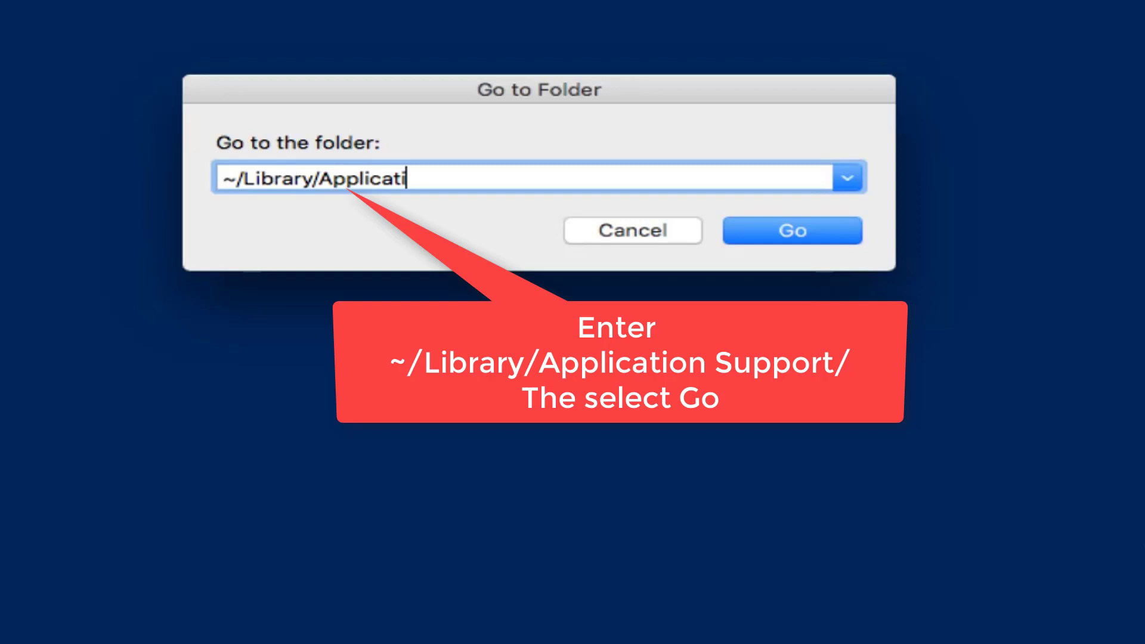
{"action": "type", "text": "on Su"}
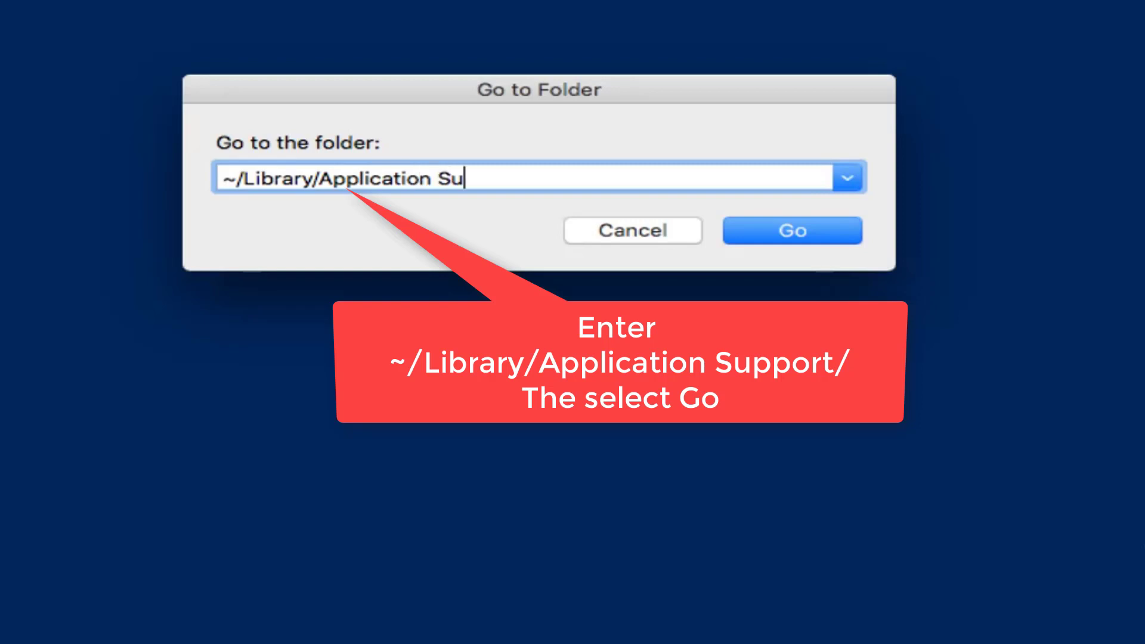
{"action": "type", "text": "pport"}
{"action": "type", "text": "/"}
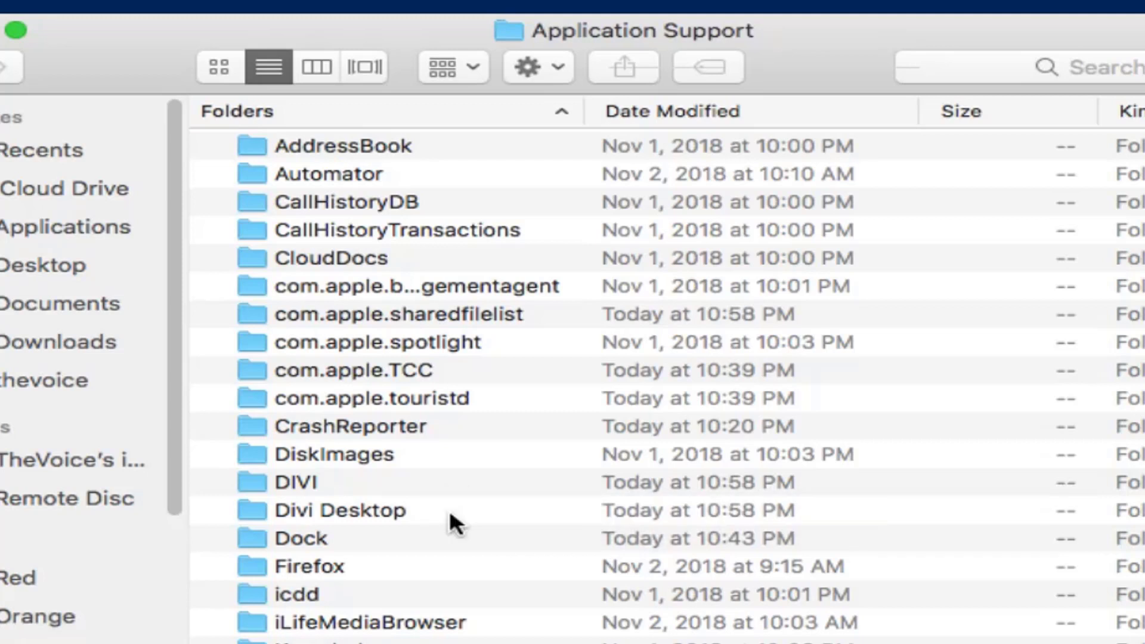
Step: Duplicate the DIVI folder and rename 'DIVI copy' to 'DIVI Backup'
{"action": "right_click", "coordinate": [395, 480]}
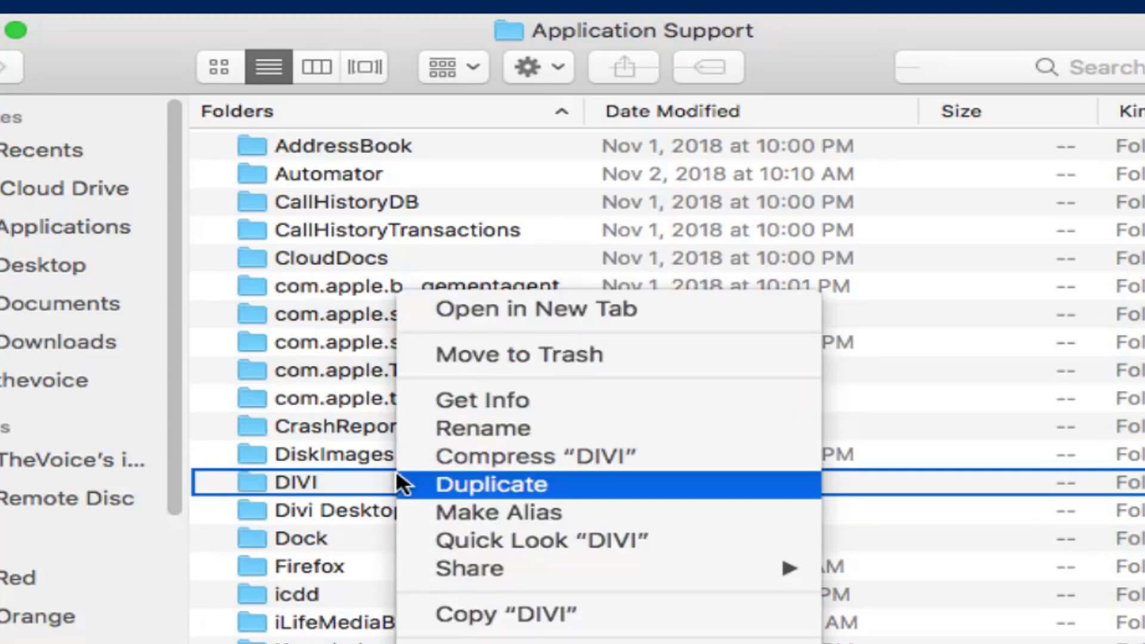
{"action": "left_click", "coordinate": [446, 490]}
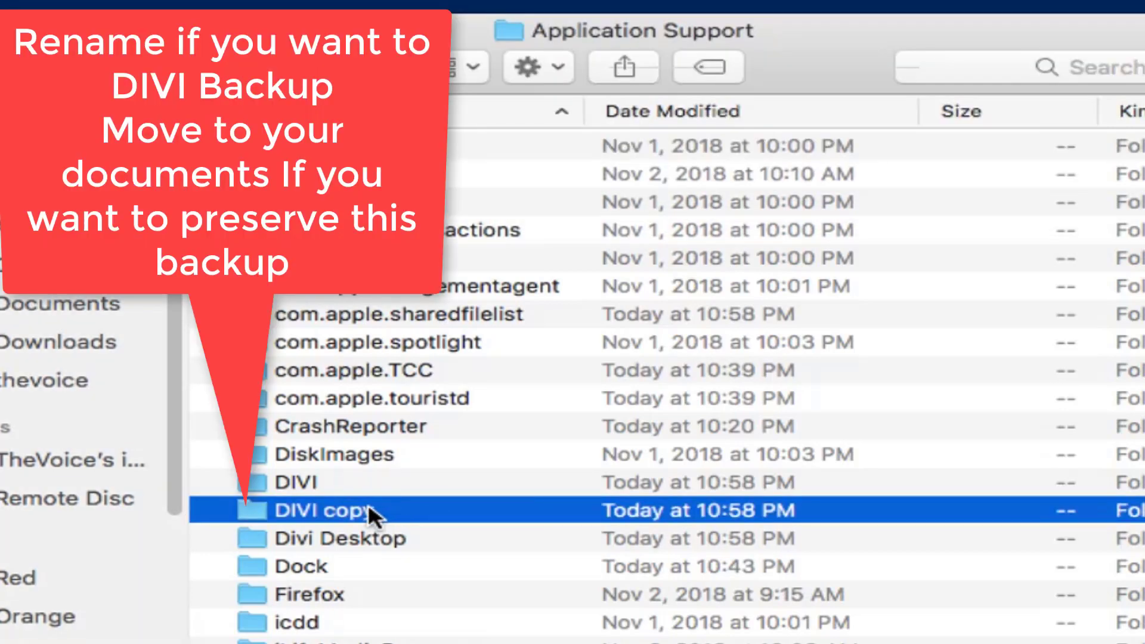
{"action": "right_click", "coordinate": [368, 510]}
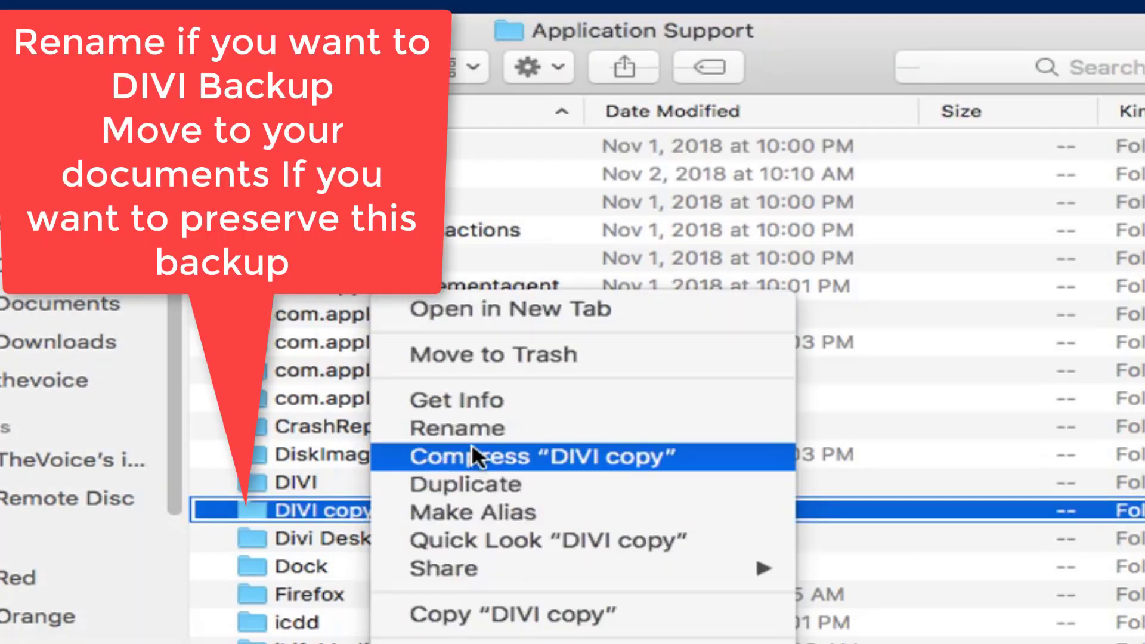
{"action": "left_click", "coordinate": [482, 428]}
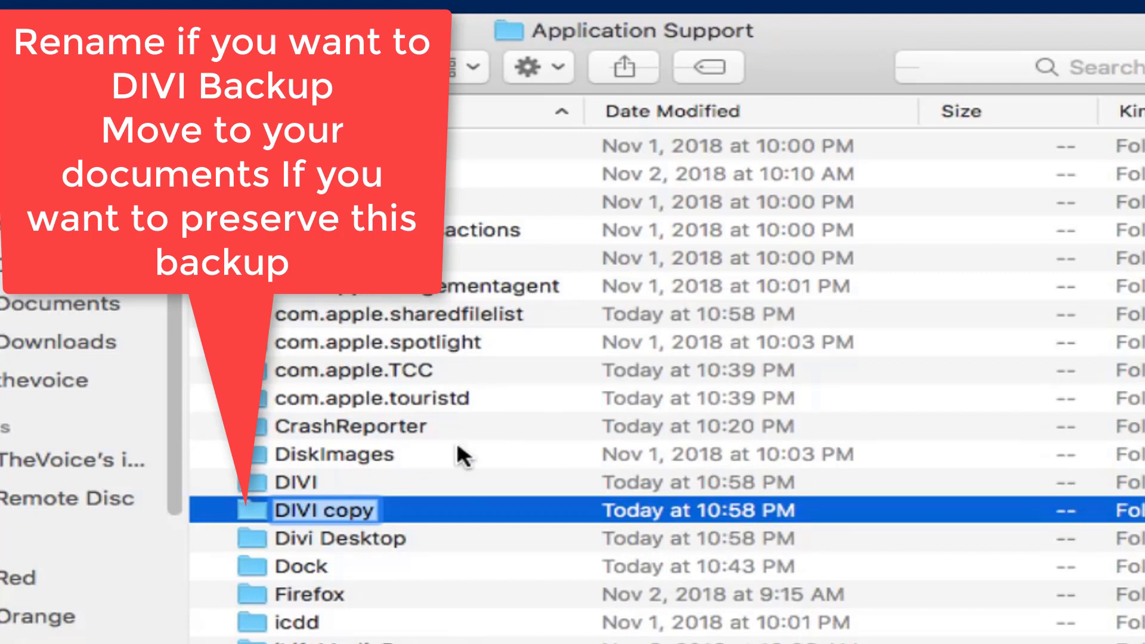
{"action": "left_click", "coordinate": [369, 506]}
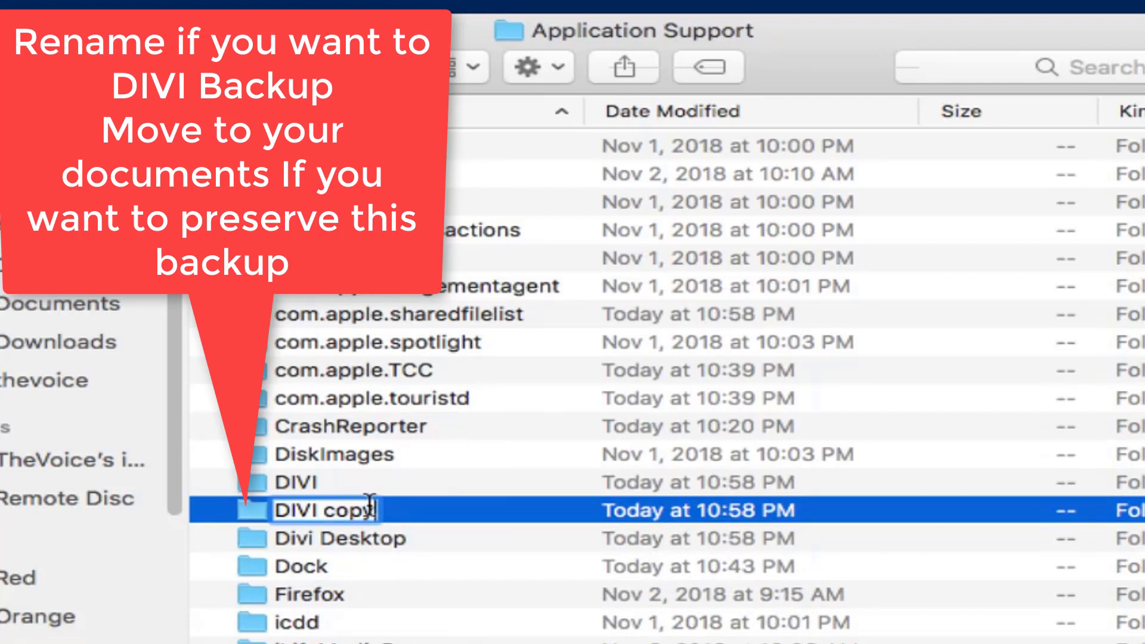
{"action": "key", "text": "BackSpace"}
{"action": "key", "text": "BackSpace"}
{"action": "key", "text": "BackSpace"}
{"action": "key", "text": "BackSpace"}
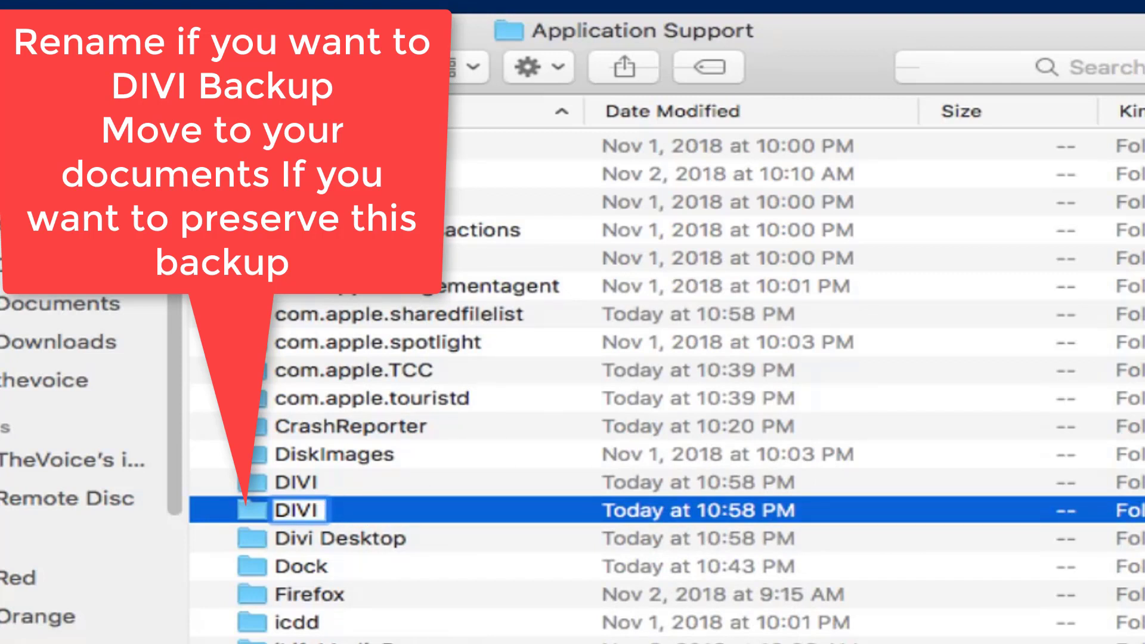
{"action": "type", "text": "Backup"}
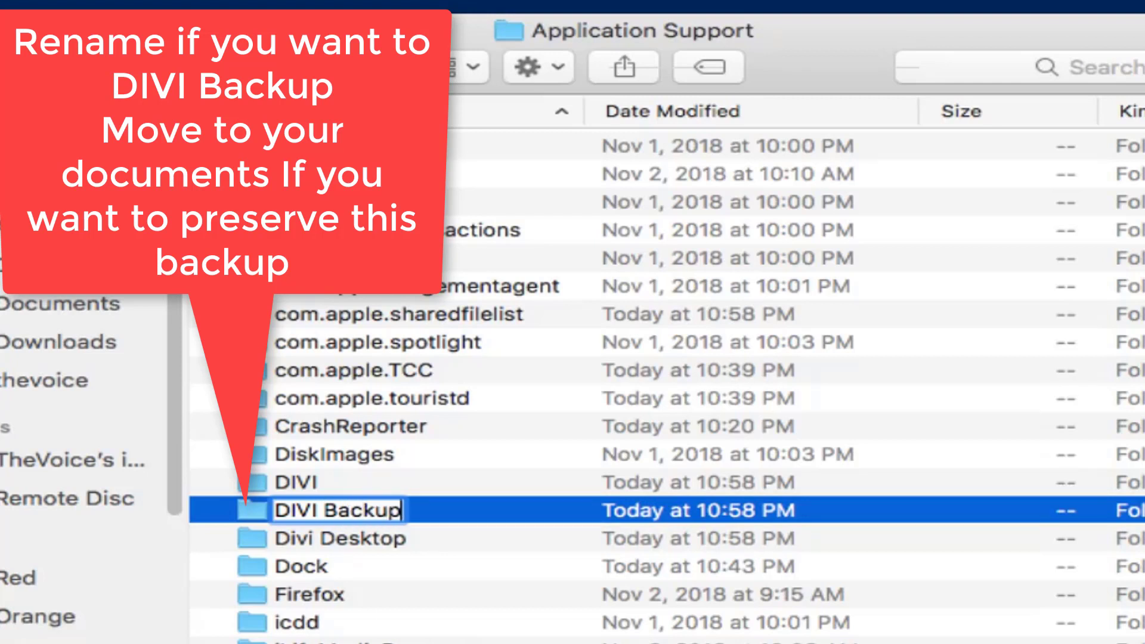
{"action": "key", "text": "Return"}
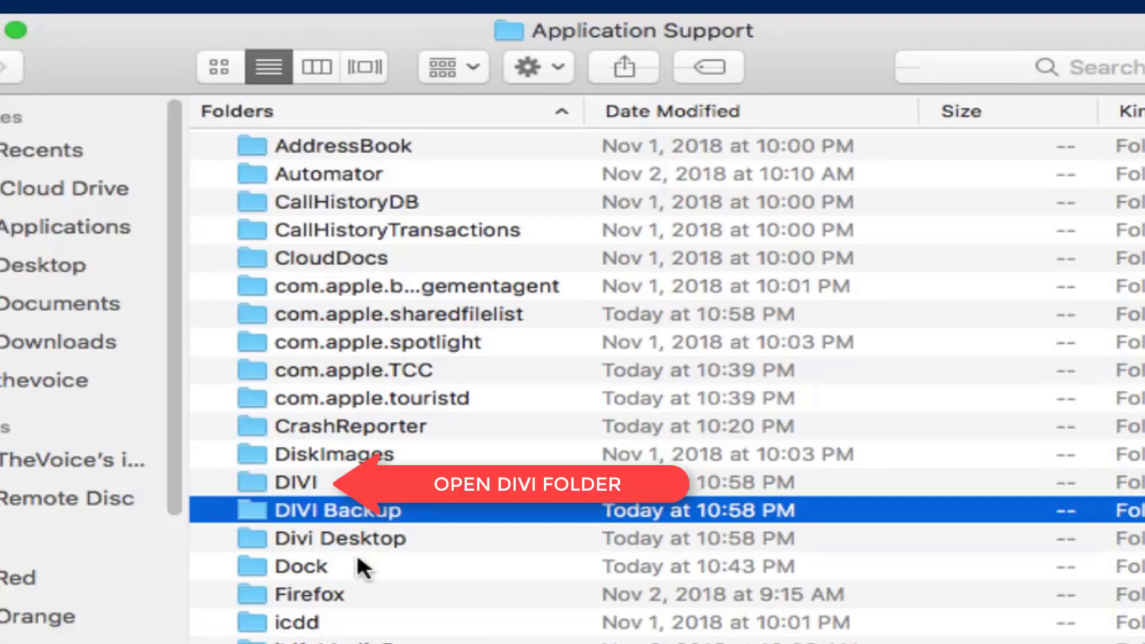
Step: Open the DIVI folder and trash the blocks through zerocoin folders
{"action": "double_click", "coordinate": [305, 483]}
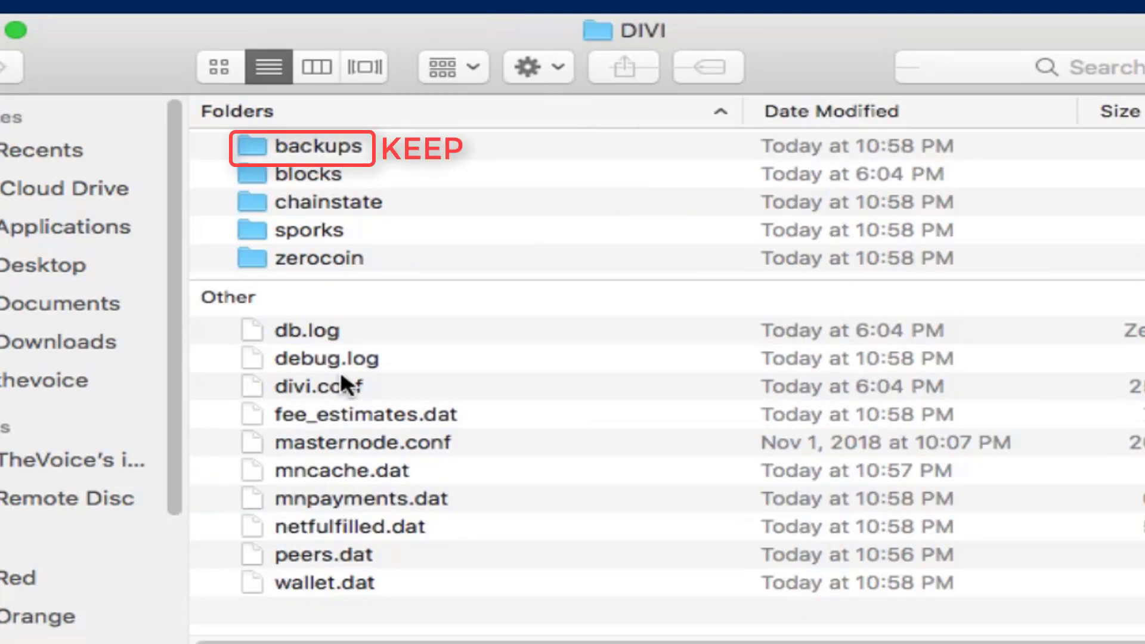
{"action": "left_click", "coordinate": [375, 172]}
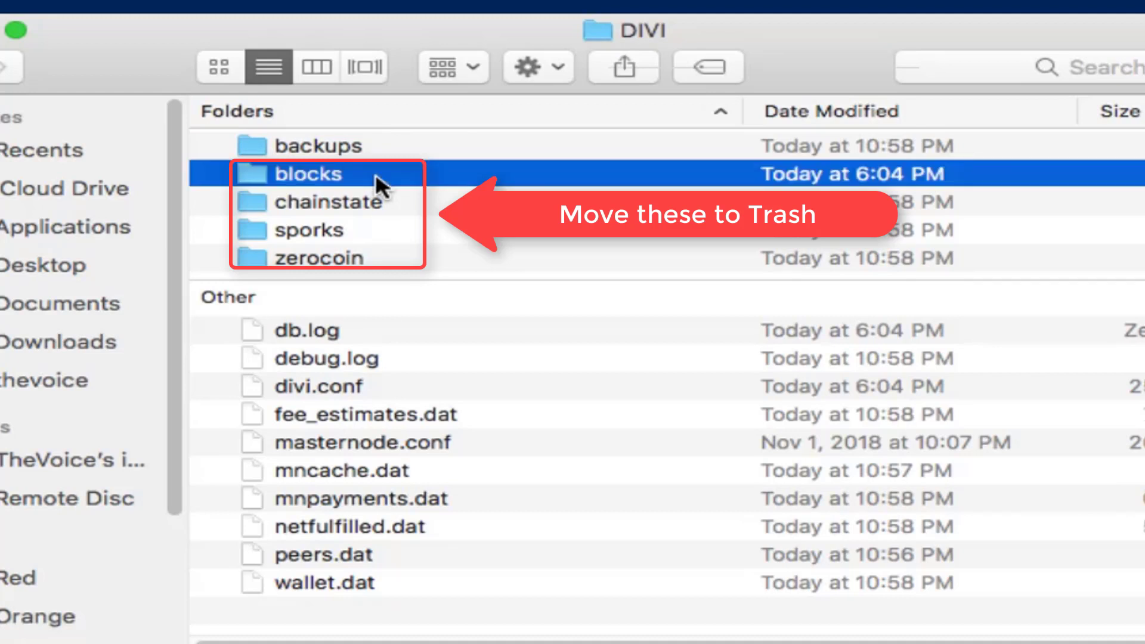
{"action": "left_click", "coordinate": [358, 255], "text": "shift"}
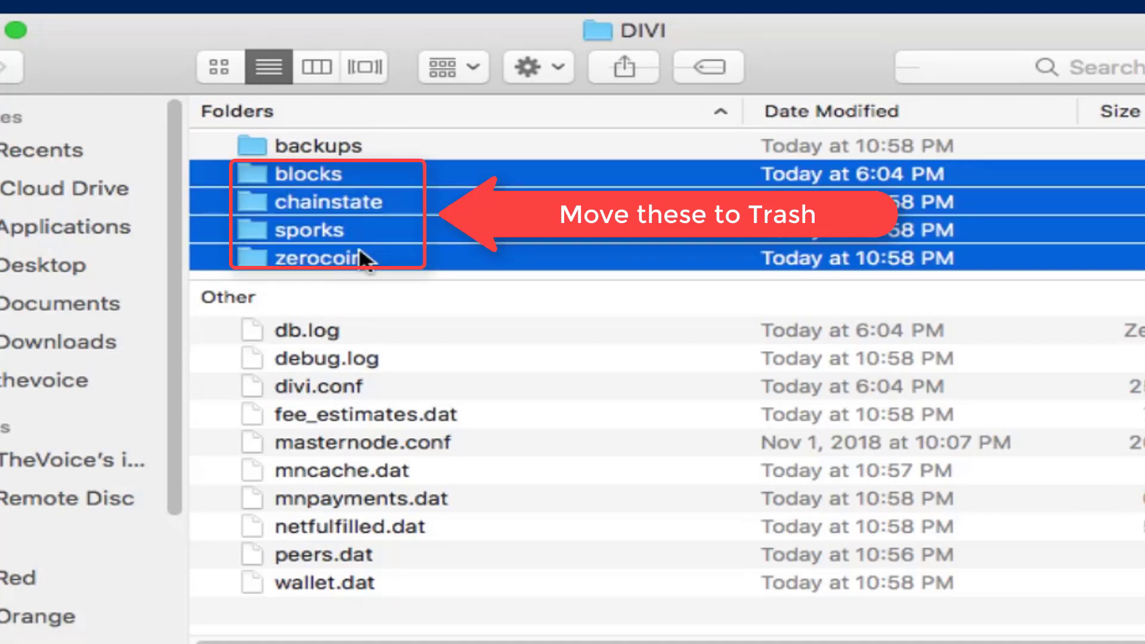
{"action": "key", "text": "super+BackSpace"}
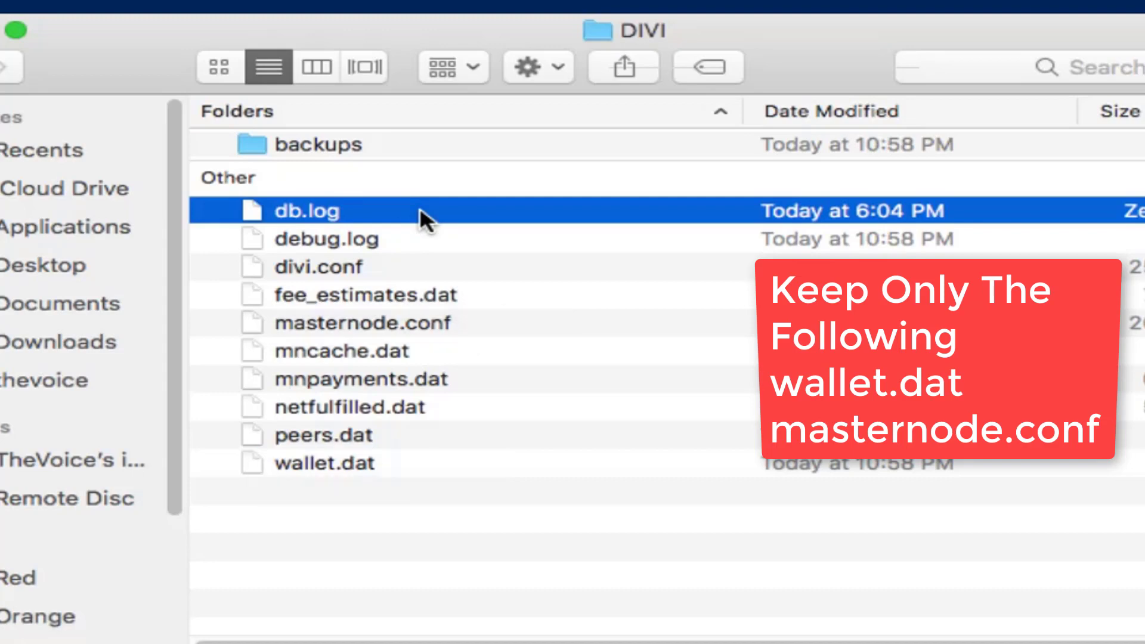
Step: Trash db.log, debug.log, divi.conf, fee_estimates.dat, mncache.dat and mnpayments.dat, then close the window
{"action": "key", "text": "super+BackSpace"}
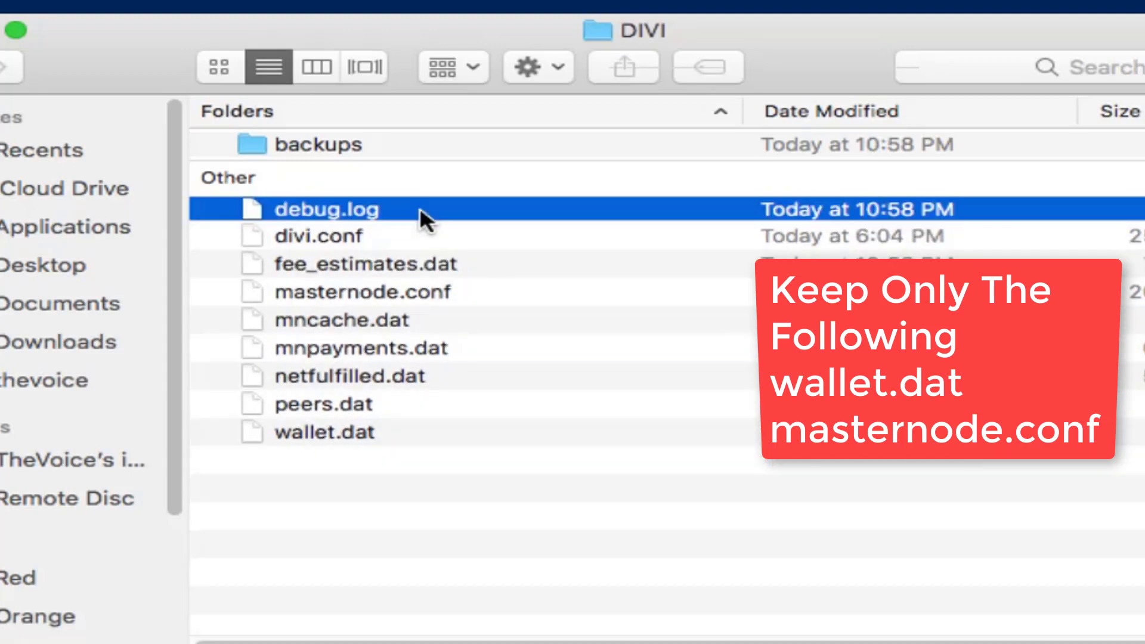
{"action": "key", "text": "super+BackSpace"}
{"action": "left_click", "coordinate": [419, 207]}
{"action": "key", "text": "super+BackSpace"}
{"action": "left_click", "coordinate": [420, 207]}
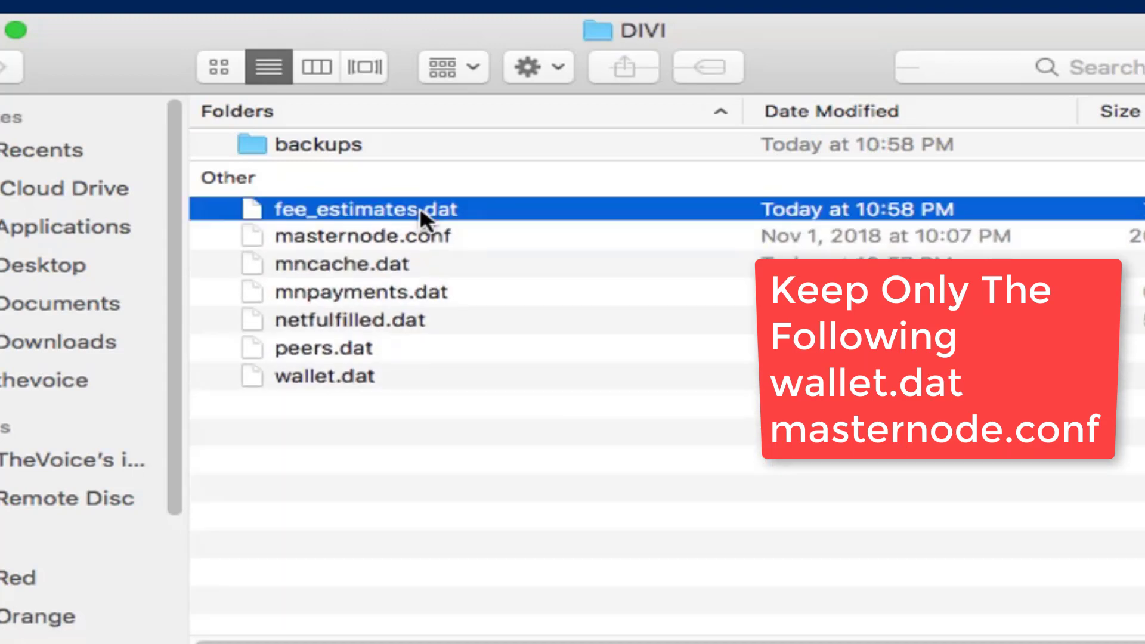
{"action": "key", "text": "super+BackSpace"}
{"action": "key", "text": "Down"}
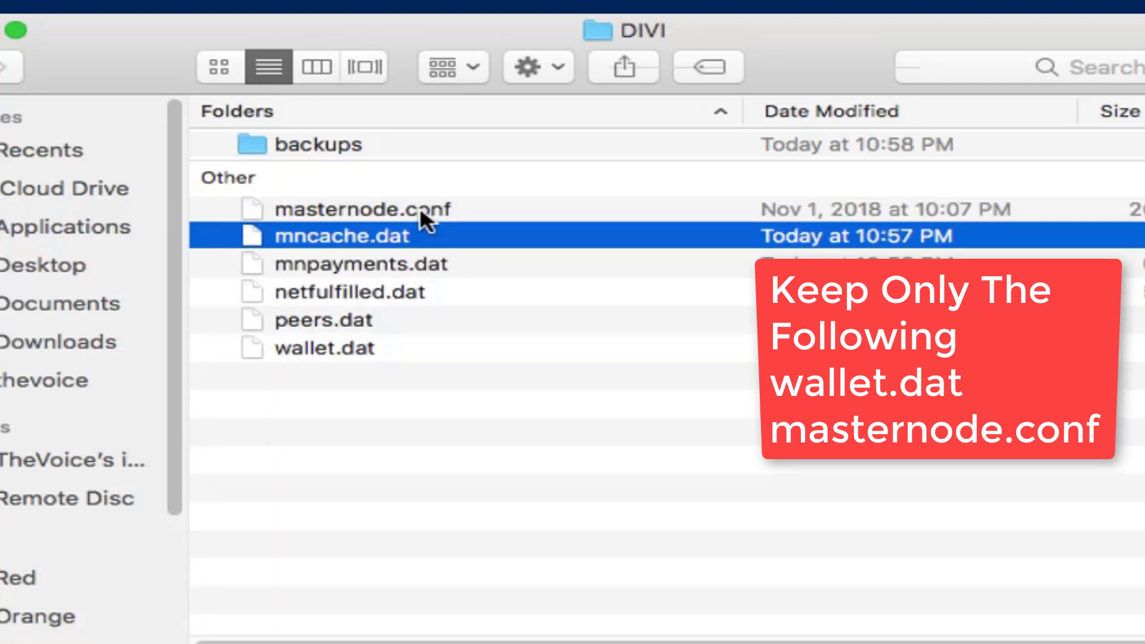
{"action": "key", "text": "super+BackSpace"}
{"action": "key", "text": "super+BackSpace"}
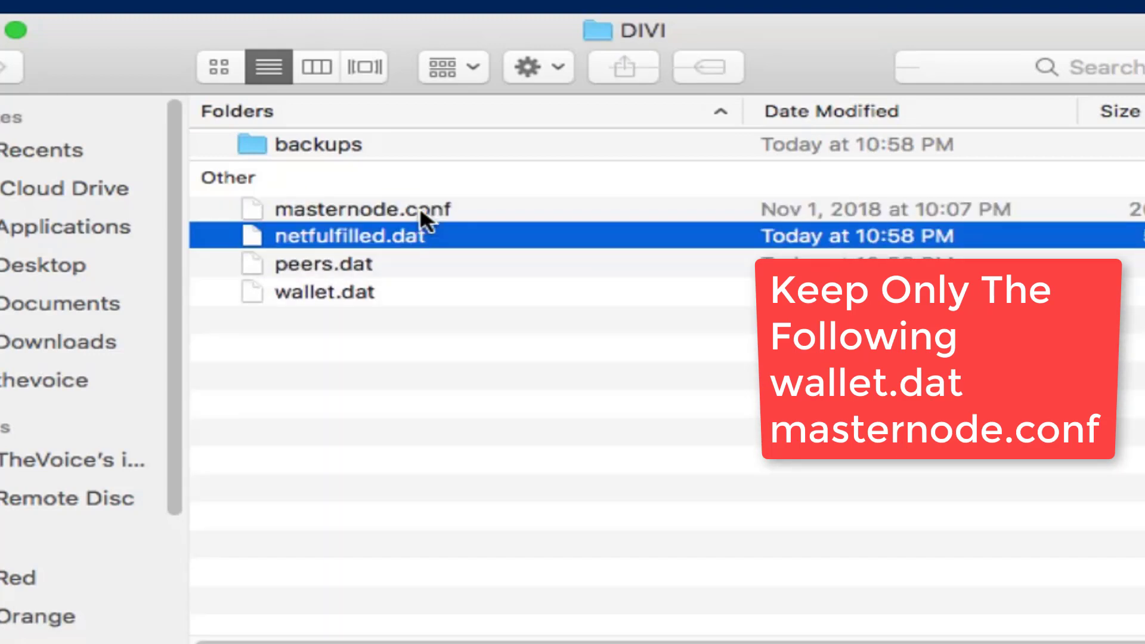
{"action": "key", "text": "super+BackSpace"}
{"action": "key", "text": "super+BackSpace"}
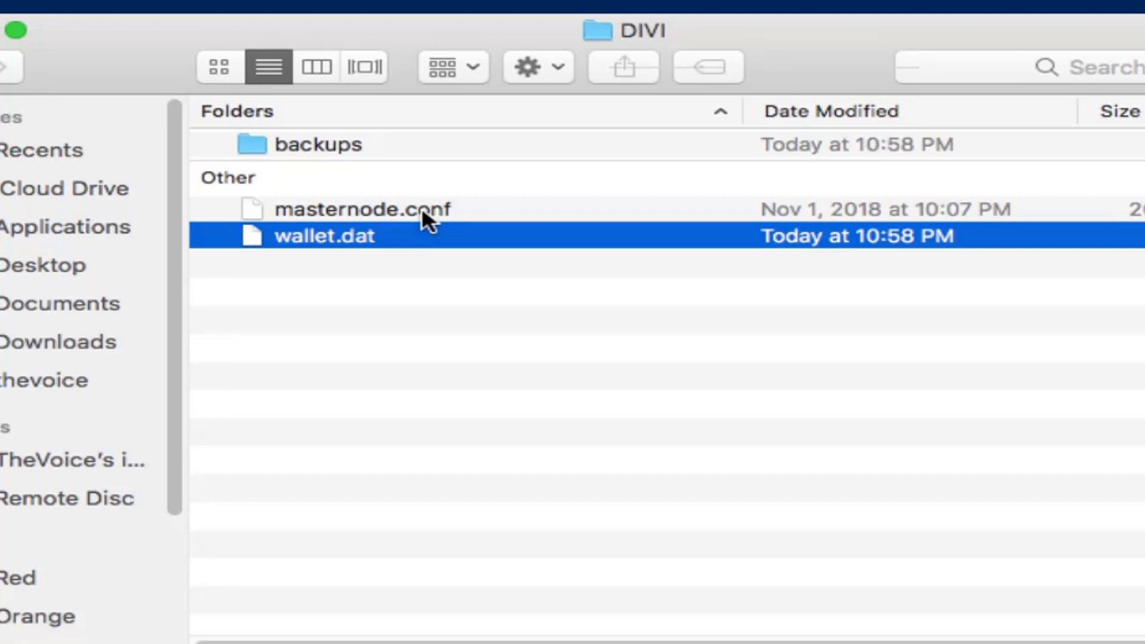
{"action": "left_click", "coordinate": [455, 165]}
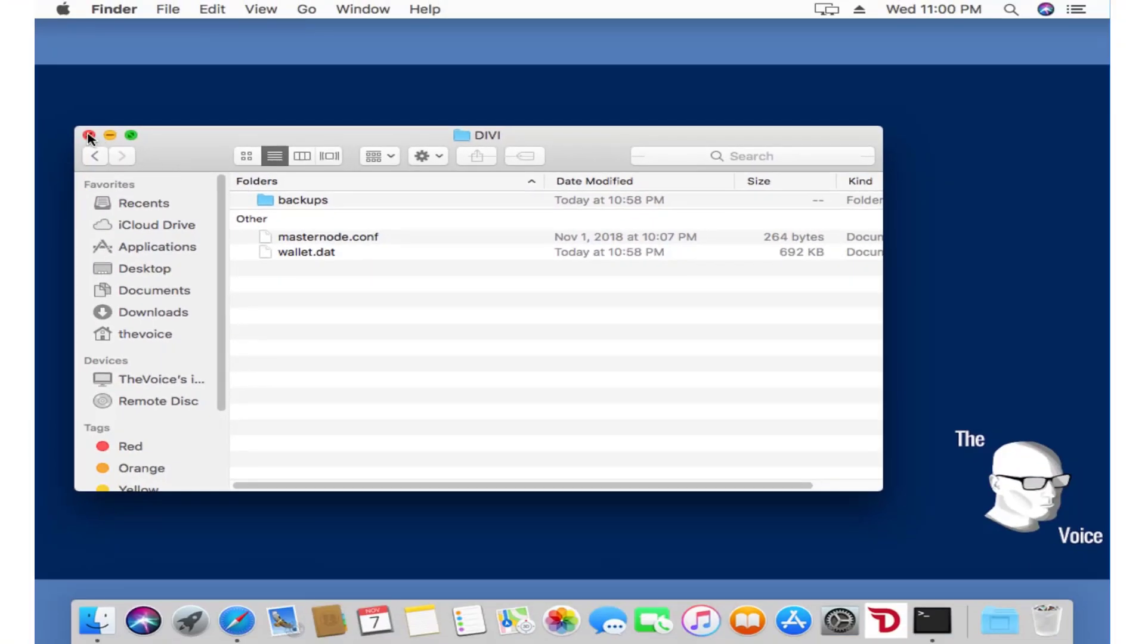
{"action": "left_click", "coordinate": [88, 136]}
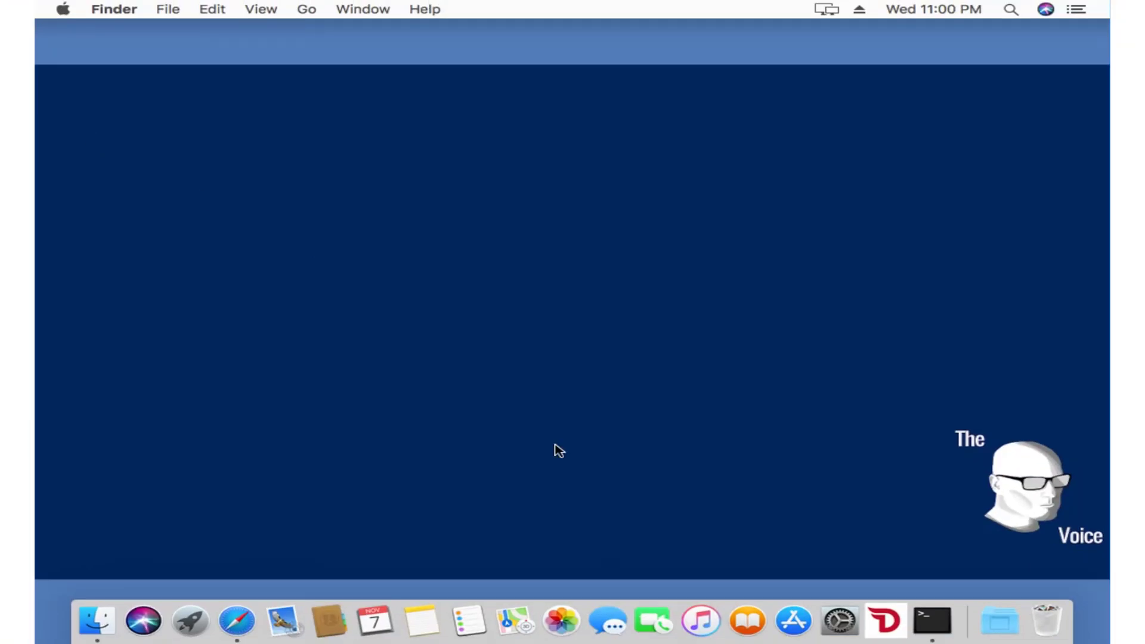
Step: Relaunch Divi Desktop from the Dock to begin the resync
{"action": "left_click", "coordinate": [886, 616]}
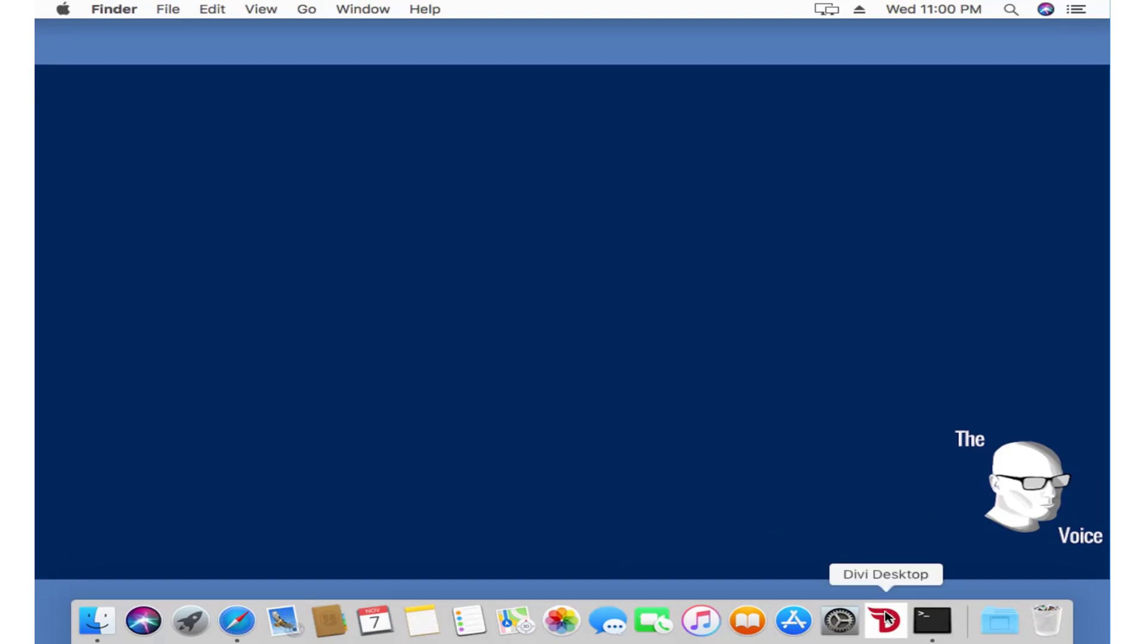